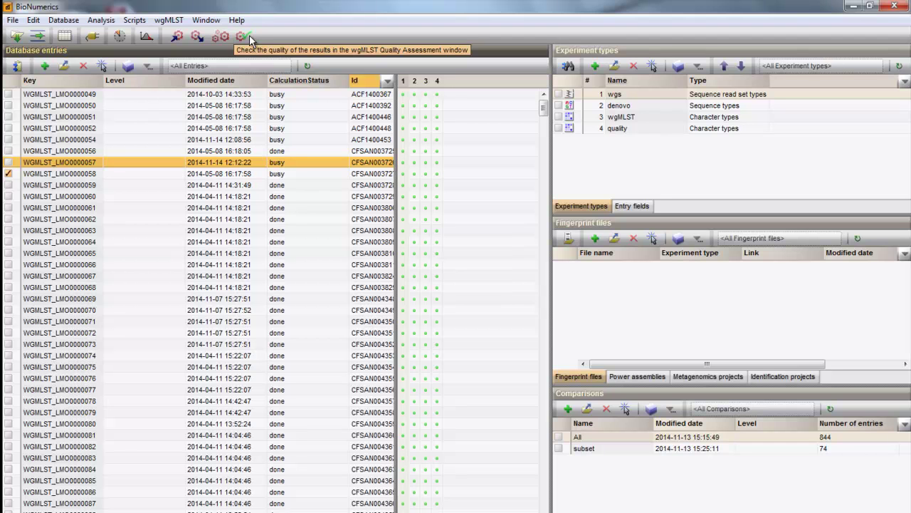
# Open the wgMLST Quality Assessment and review the quality control values for entry WGMLST_LMO0000058
pyautogui.click(249, 35)
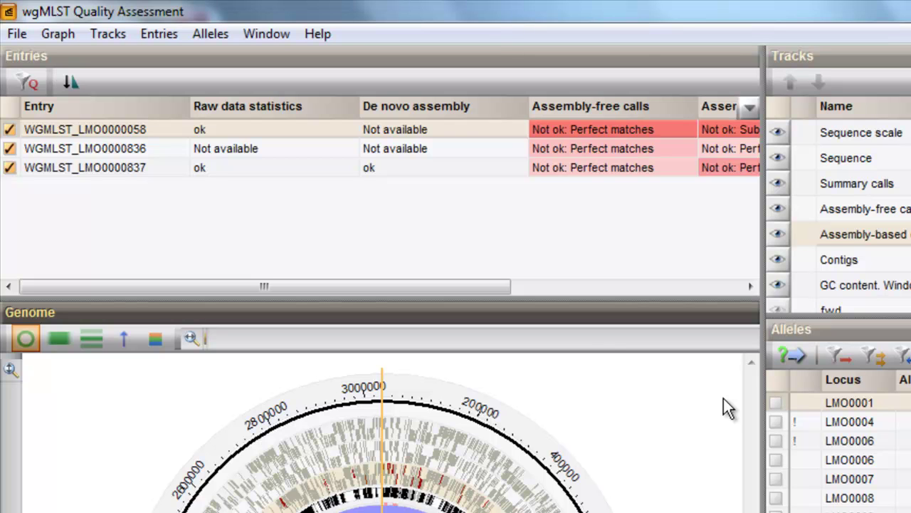
pyautogui.doubleClick(304, 133)
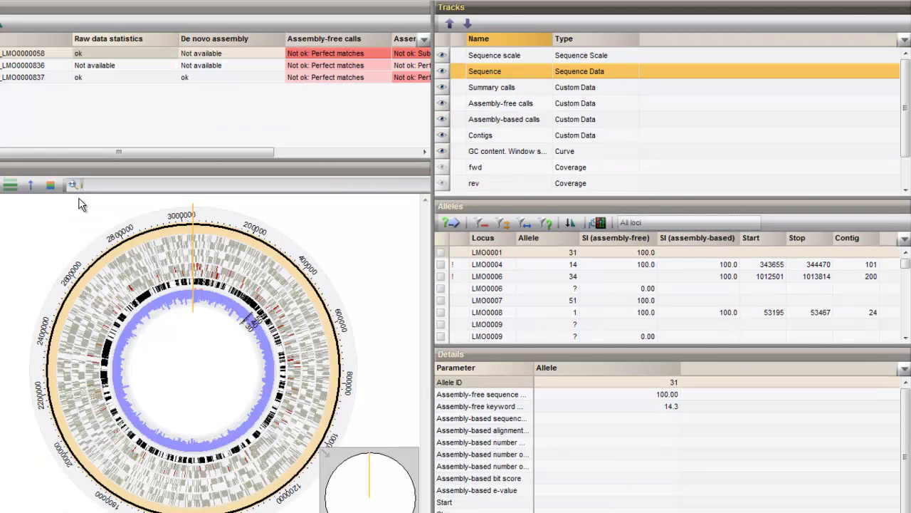
# Zoom the genome map to base-level sequence and toggle channel colouring on and off
pyautogui.moveTo(273, 195)
pyautogui.mouseDown()
pyautogui.moveTo(431, 190)
pyautogui.moveTo(70, 186)
pyautogui.mouseUp()
pyautogui.click(51, 222)
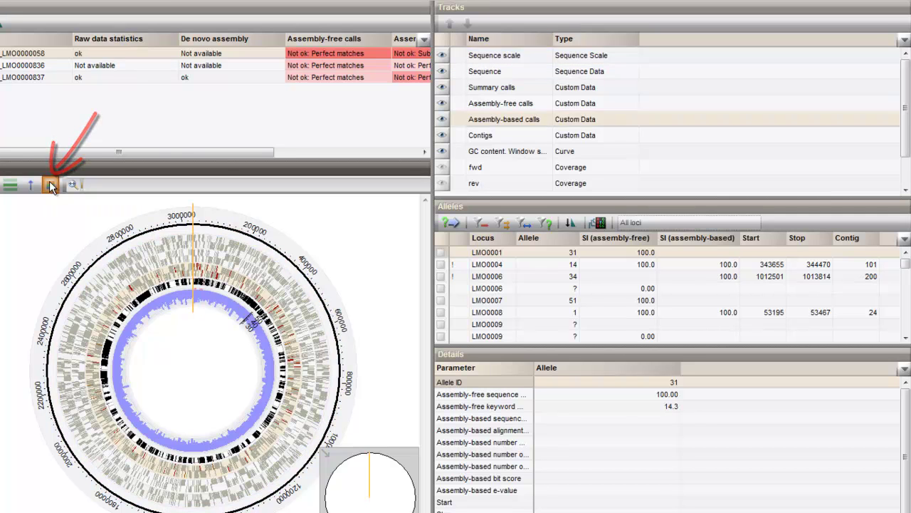
pyautogui.click(51, 186)
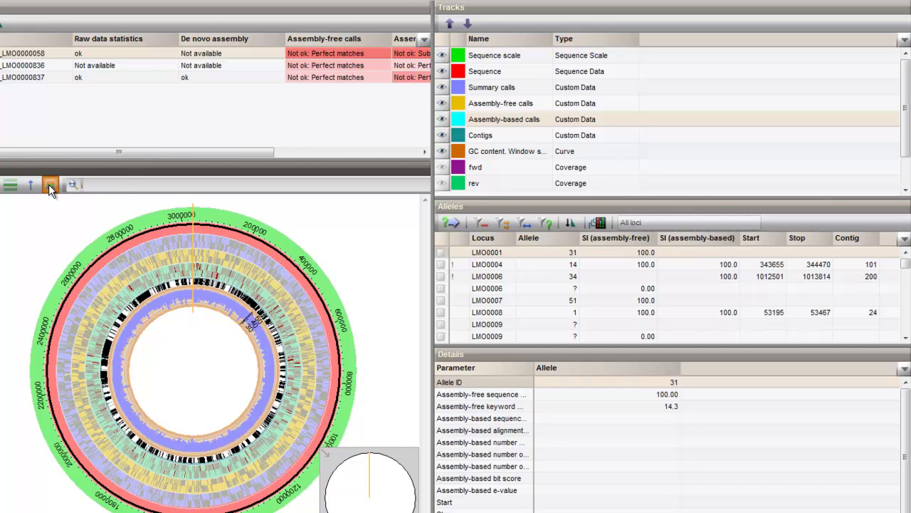
pyautogui.click(50, 185)
# Highlight the Assembly-free calls track on the map after comparing it with Assembly-based calls
pyautogui.click(505, 103)
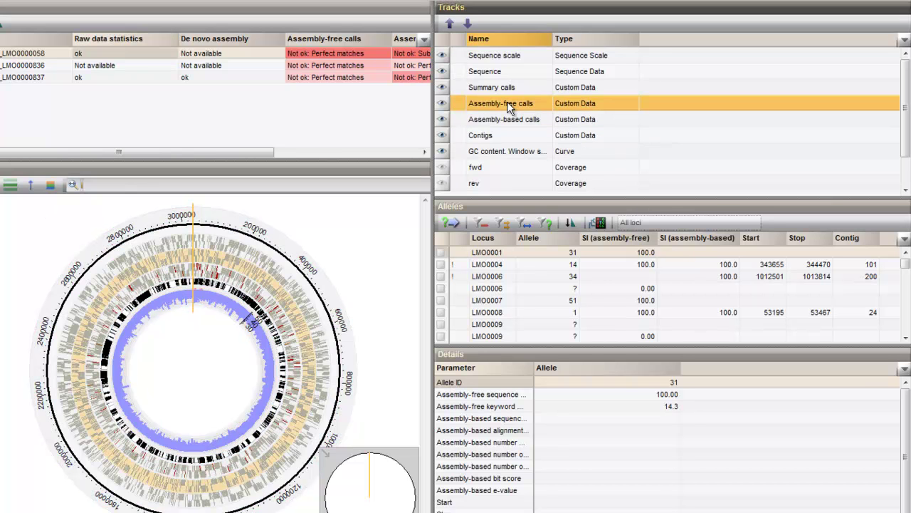
pyautogui.click(506, 120)
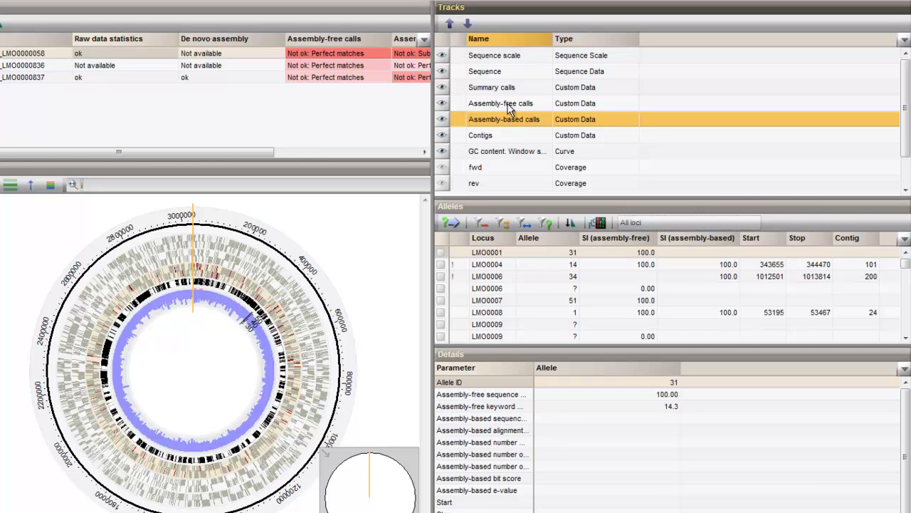
pyautogui.click(508, 109)
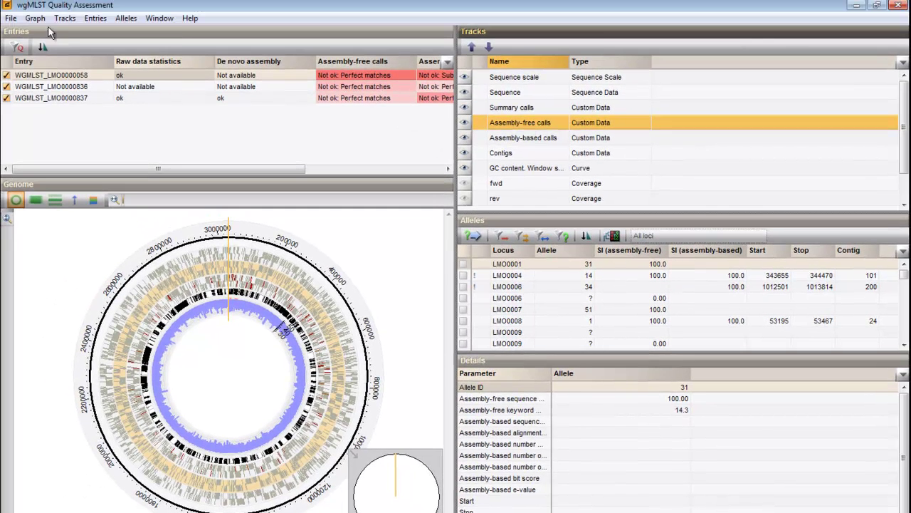
# Check the Graph view range settings and cancel without changes
pyautogui.click(35, 18)
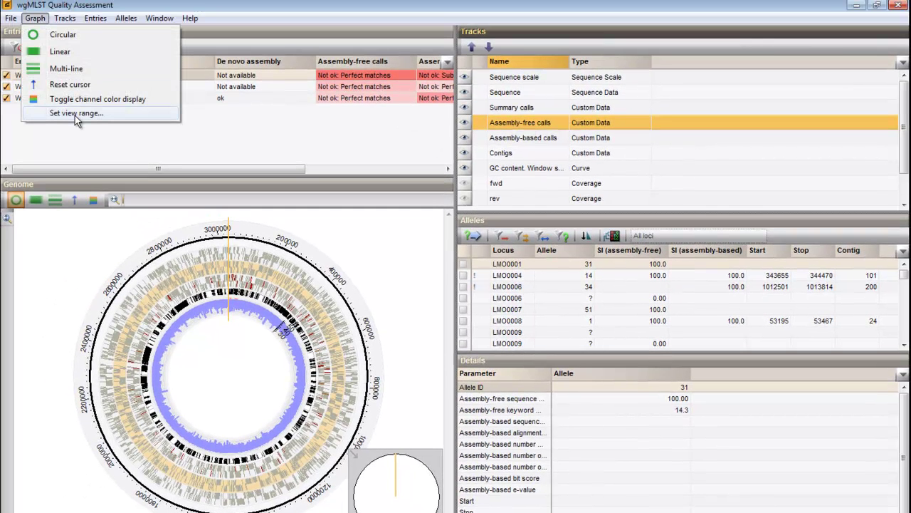
pyautogui.click(75, 114)
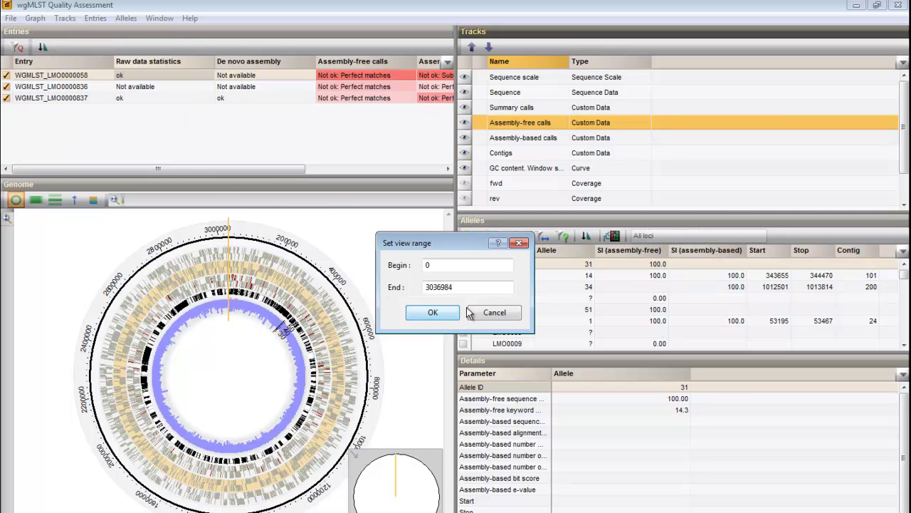
pyautogui.click(493, 313)
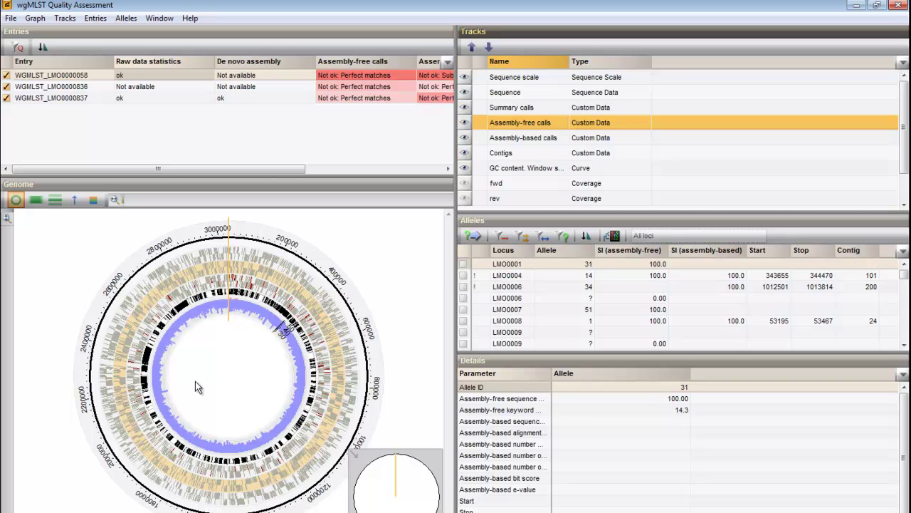
# Zoom into the top arc of the genome and back out, then show LMO0006 allele 34 details
pyautogui.click(317, 265)
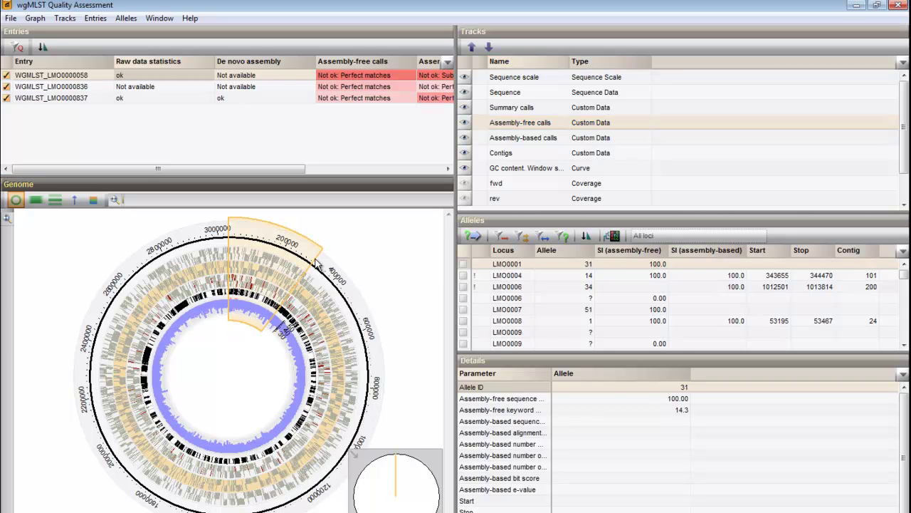
pyautogui.moveTo(125, 201); pyautogui.dragTo(220, 201)
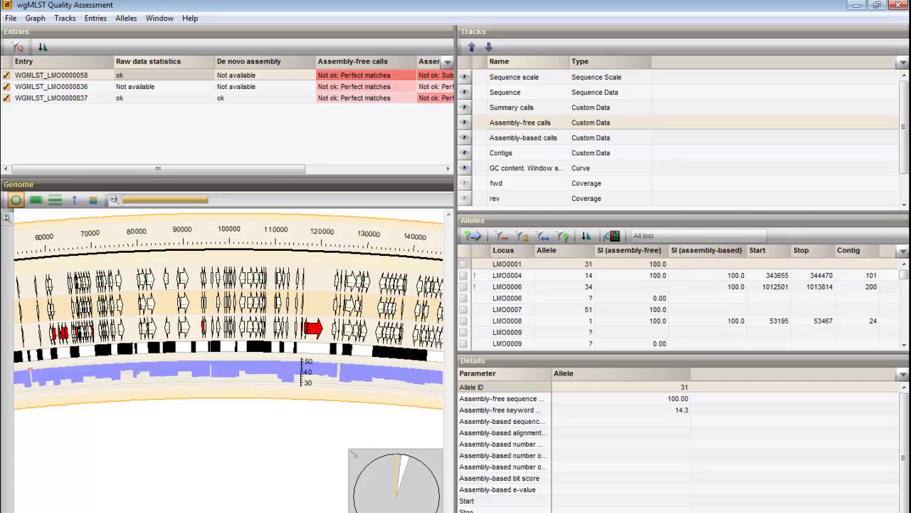
pyautogui.moveTo(208, 201); pyautogui.dragTo(94, 199)
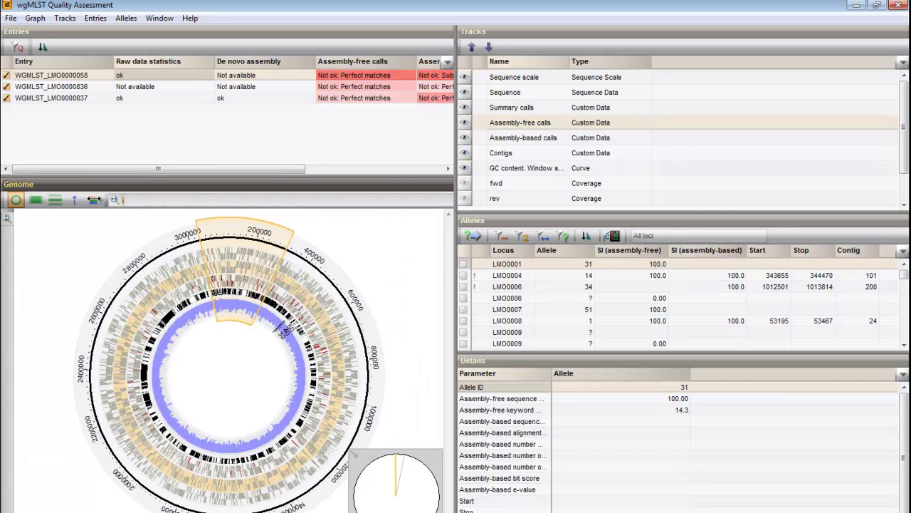
pyautogui.click(517, 287)
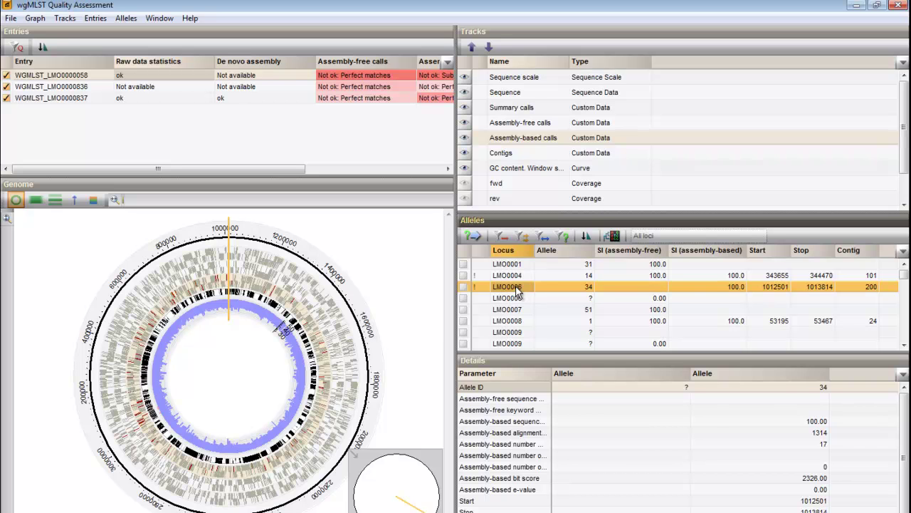
# Inspect the LMO0001, LMO0006 and LMO0003 calls, ending on locus LMO0011 allele 66 details
pyautogui.click(517, 265)
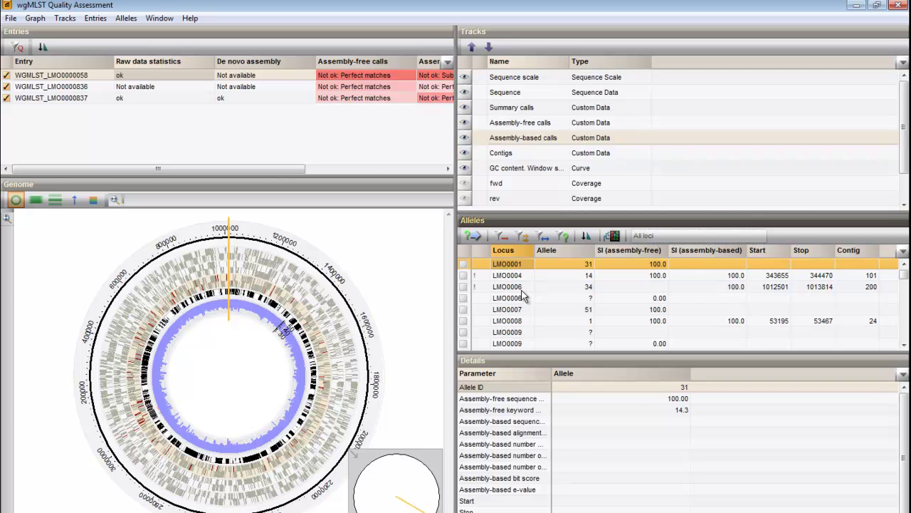
pyautogui.click(351, 374)
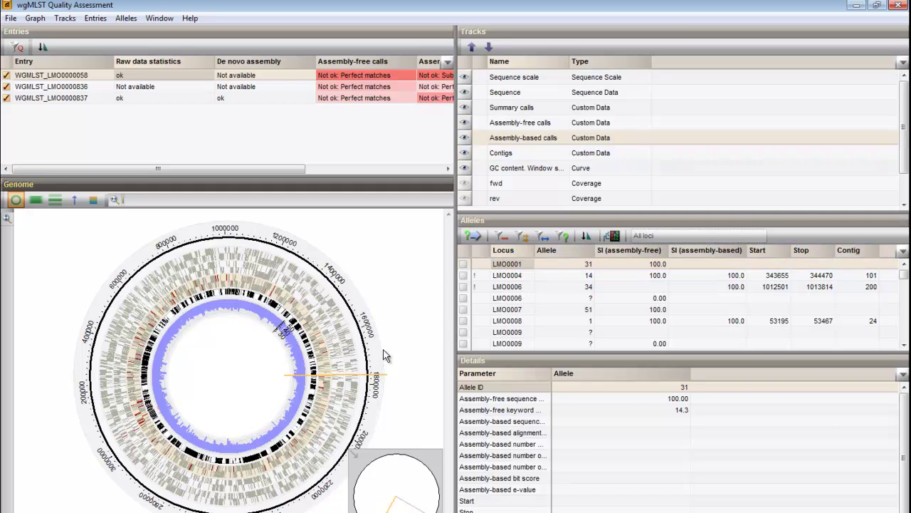
pyautogui.doubleClick(519, 287)
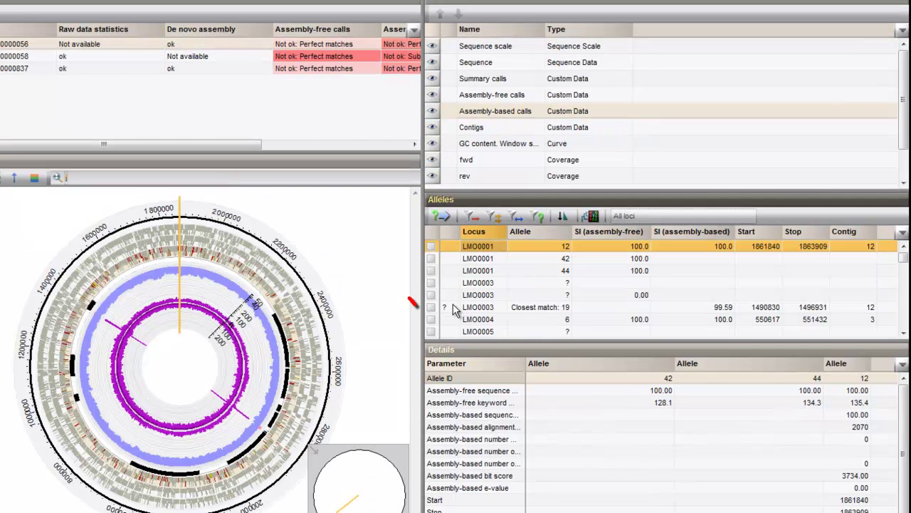
pyautogui.click(477, 311)
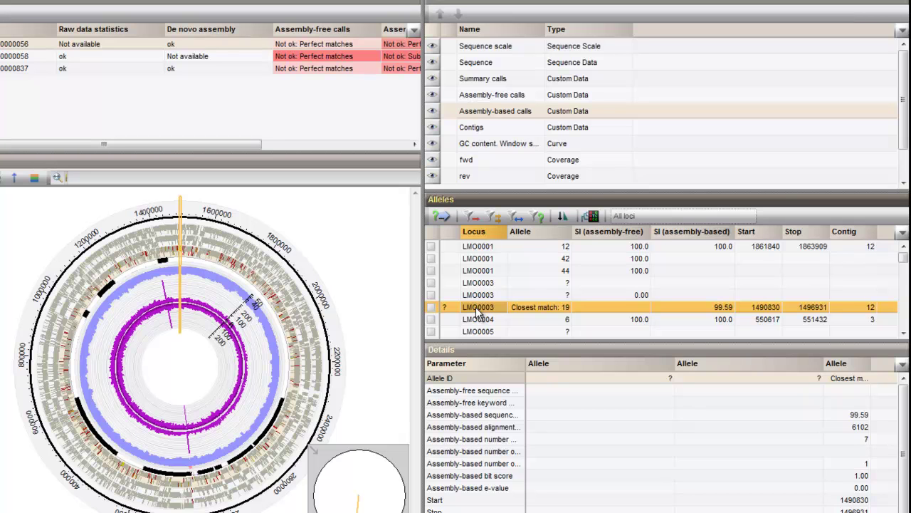
pyautogui.click(592, 247)
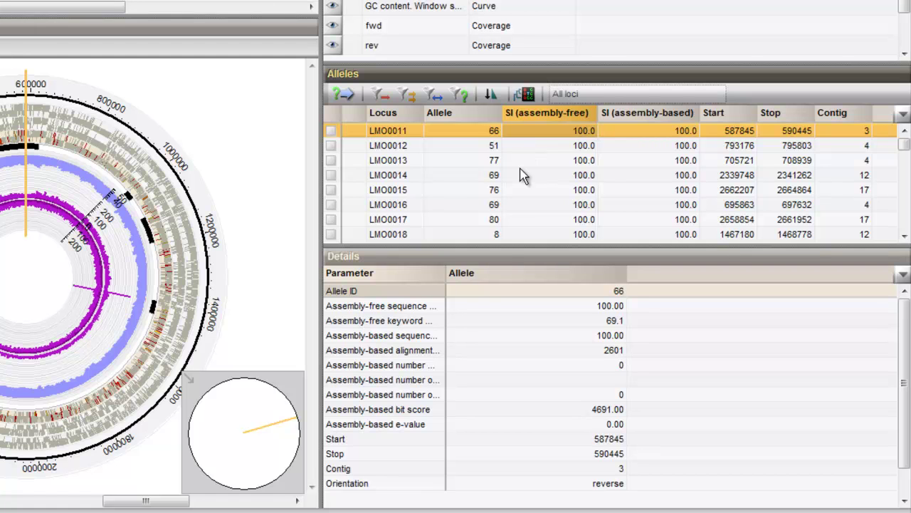
# Filter to submittable new calls, sort by SI (assembly-based), and tick calls for submission
pyautogui.moveTo(445, 272); pyautogui.dragTo(498, 285)
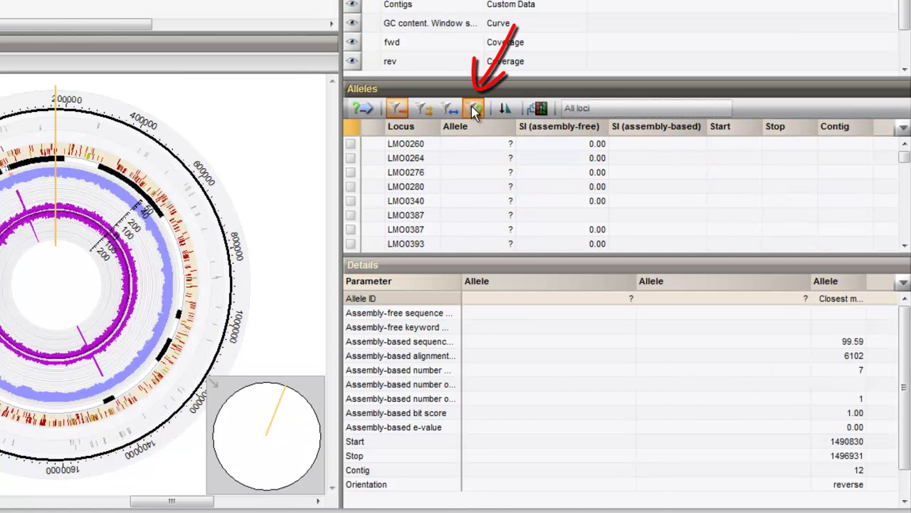
pyautogui.click(475, 110)
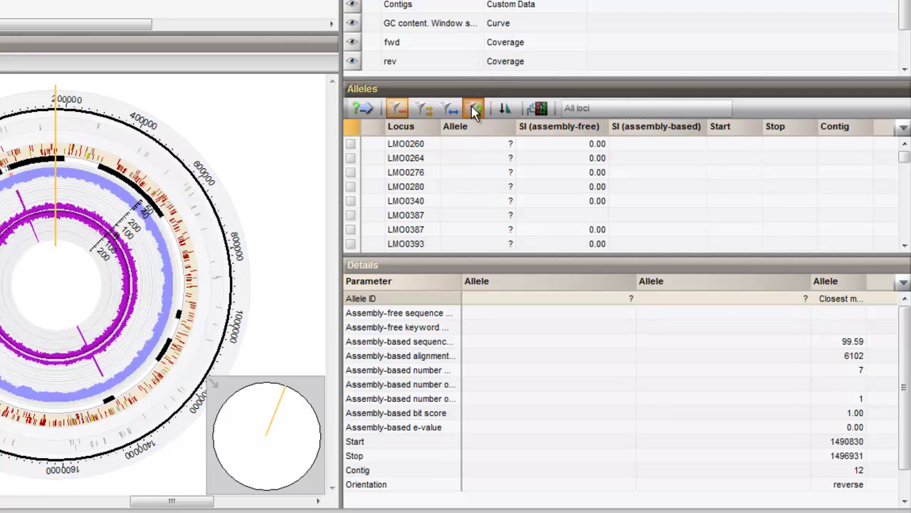
pyautogui.click(475, 111)
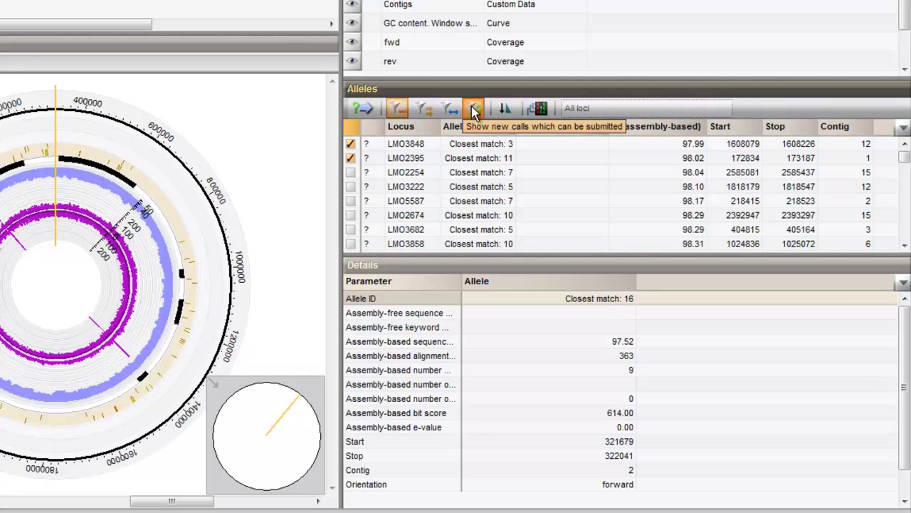
pyautogui.click(644, 128)
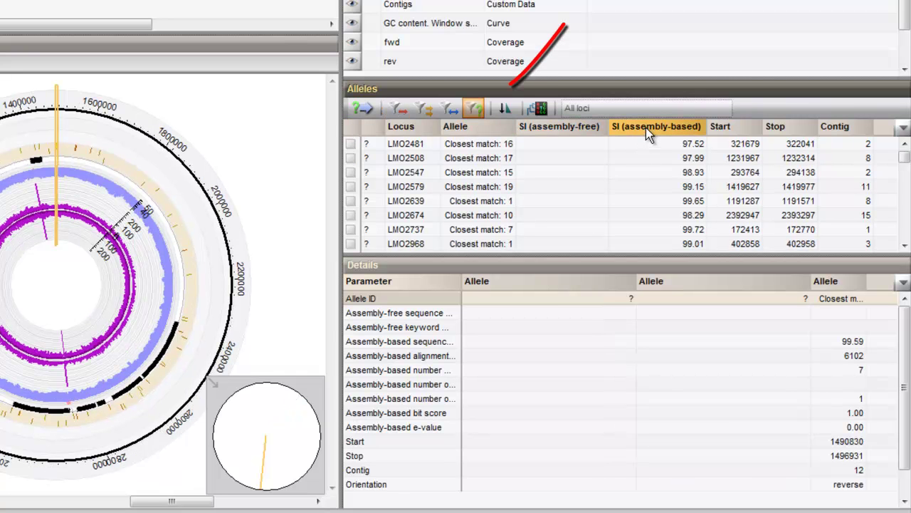
pyautogui.click(506, 111)
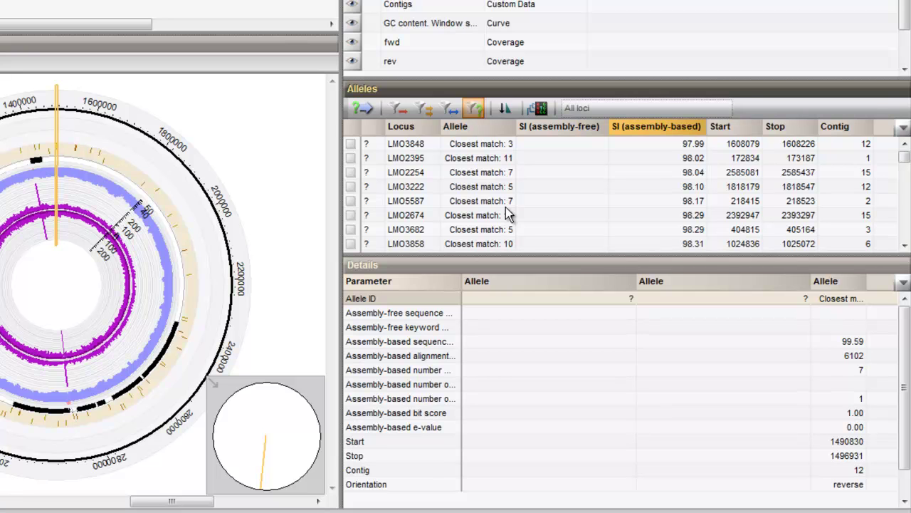
pyautogui.click(352, 159)
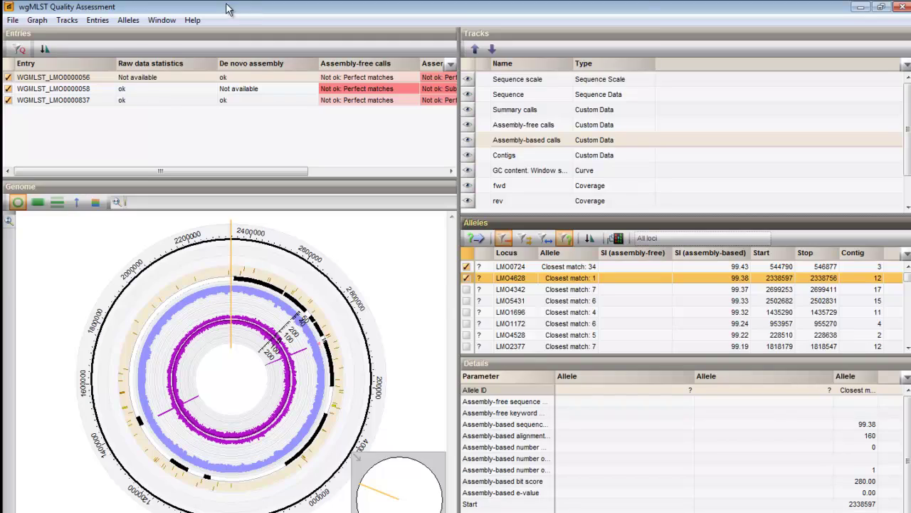
# Shrink the Quality Assessment window and check the wgMLST Client auto-submission setting, then cancel
pyautogui.doubleClick(230, 10)
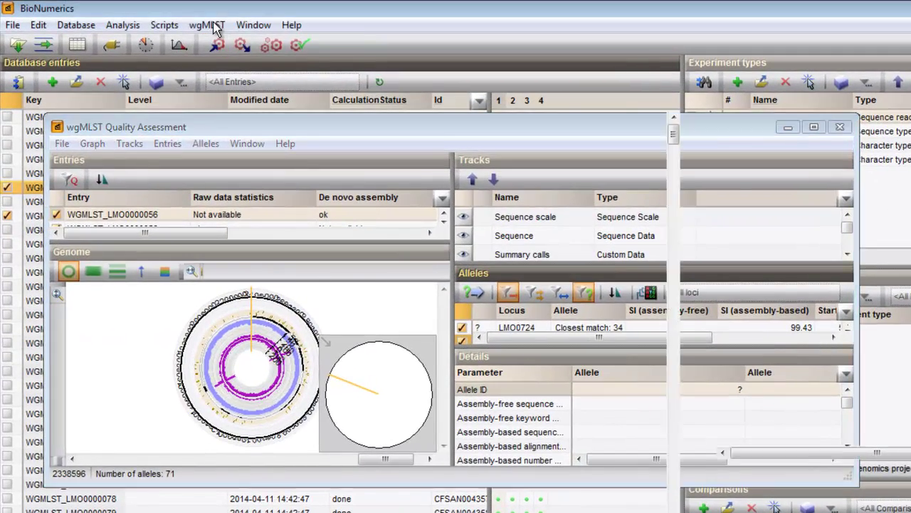
pyautogui.click(193, 23)
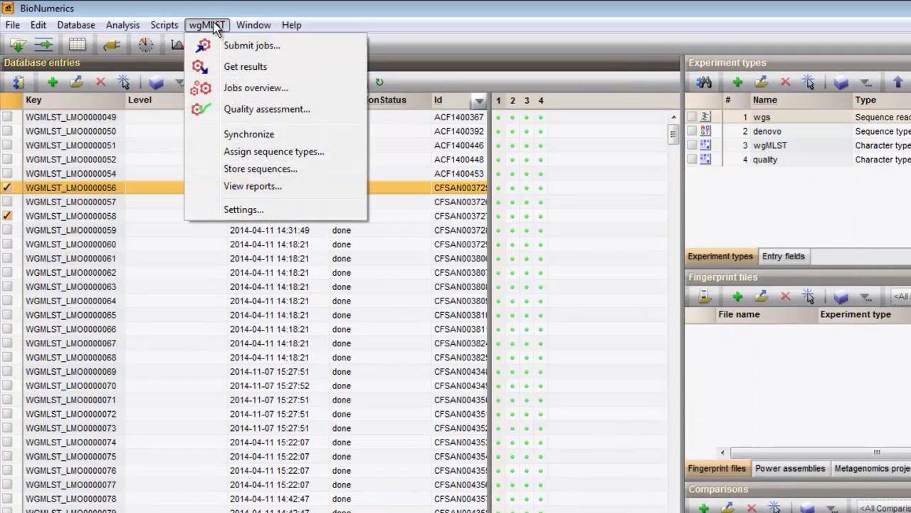
pyautogui.click(244, 209)
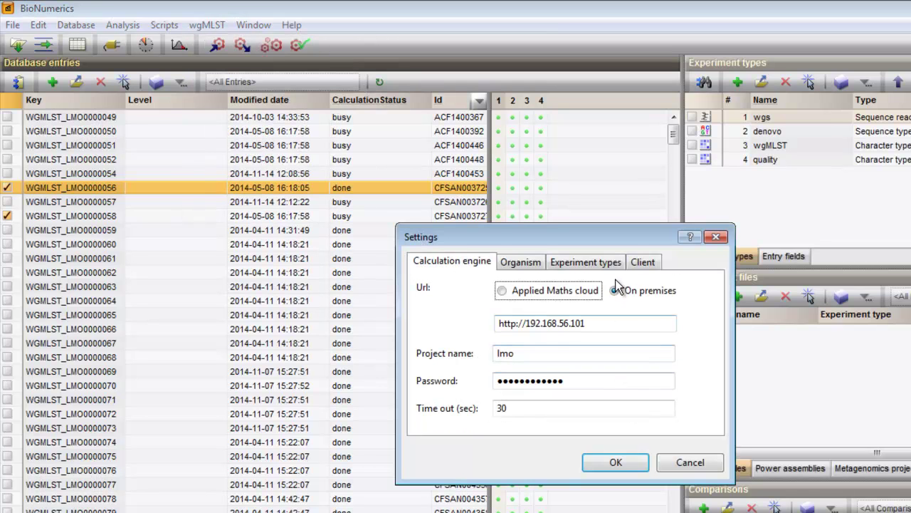
pyautogui.click(643, 263)
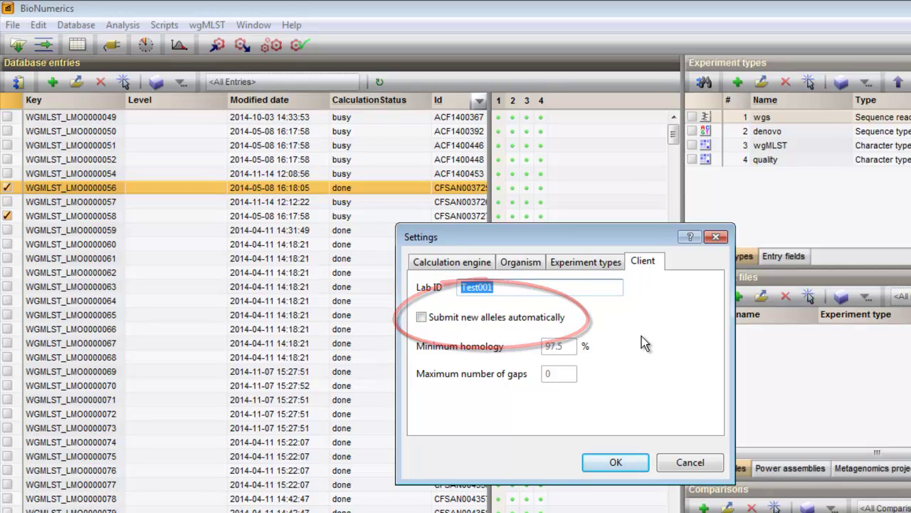
pyautogui.click(676, 467)
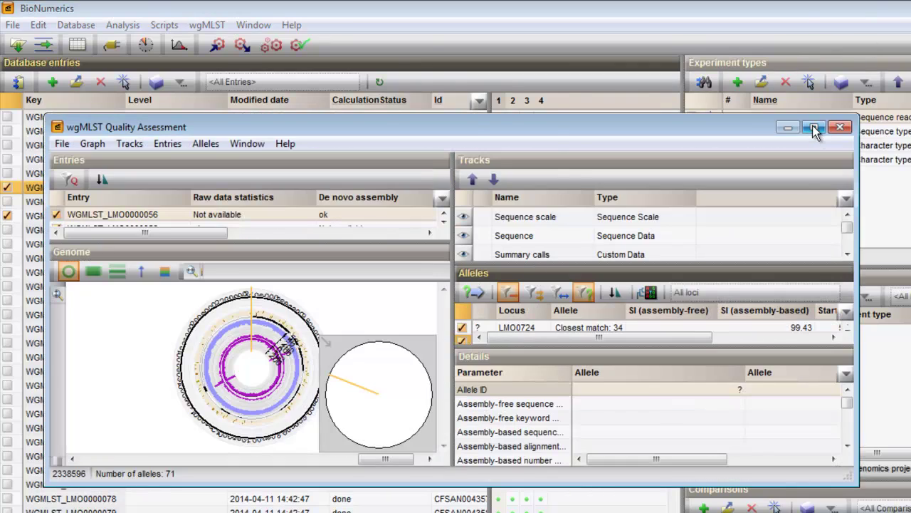
# Open the allele alignment for locus LMO0004 in a maximized Alignment window
pyautogui.click(814, 127)
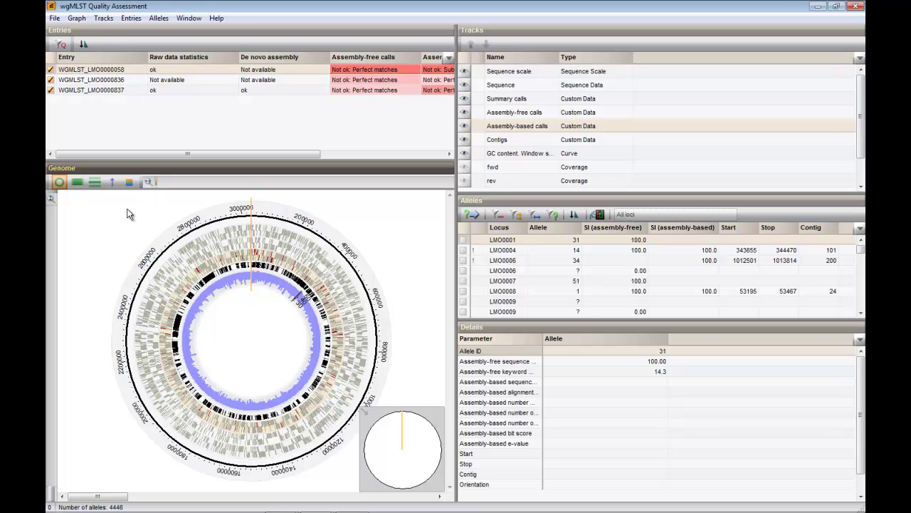
pyautogui.click(541, 250)
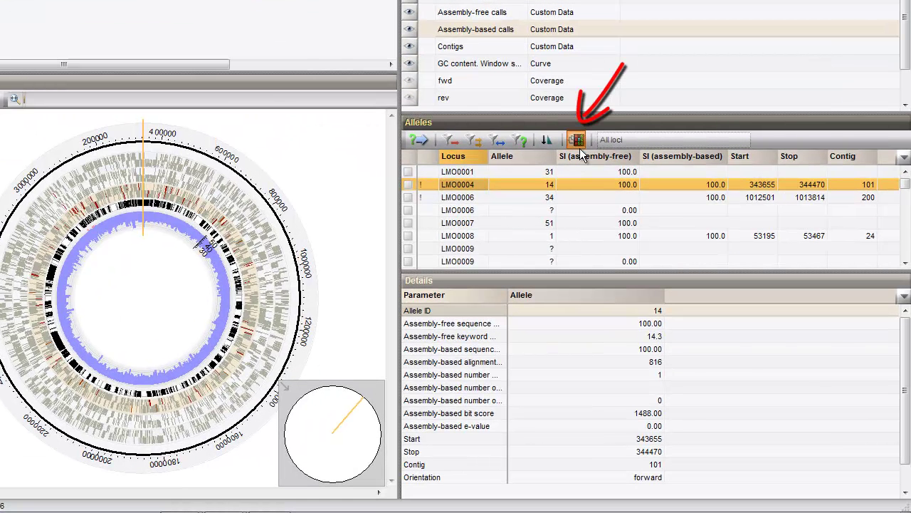
pyautogui.click(577, 140)
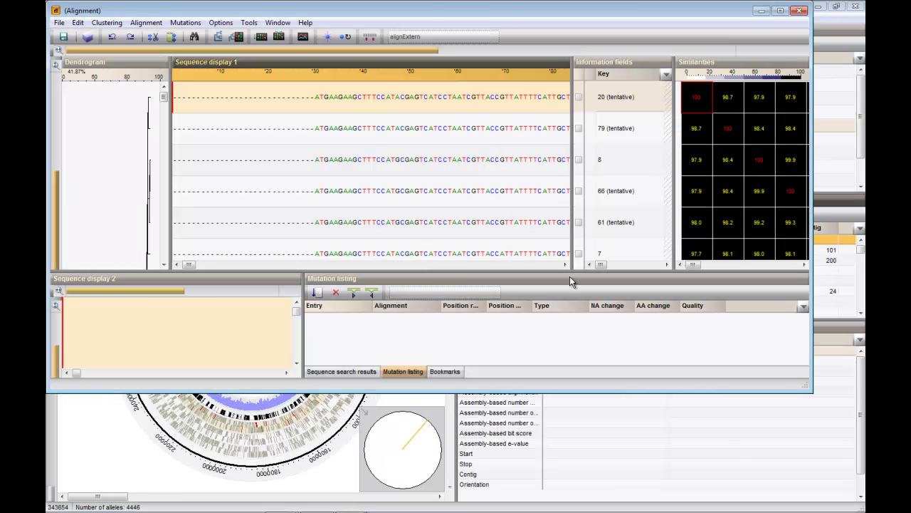
pyautogui.click(781, 10)
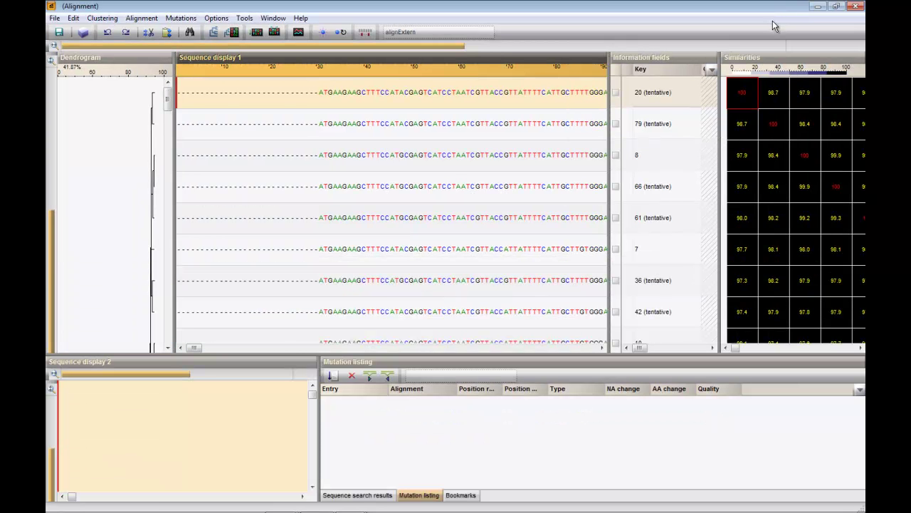